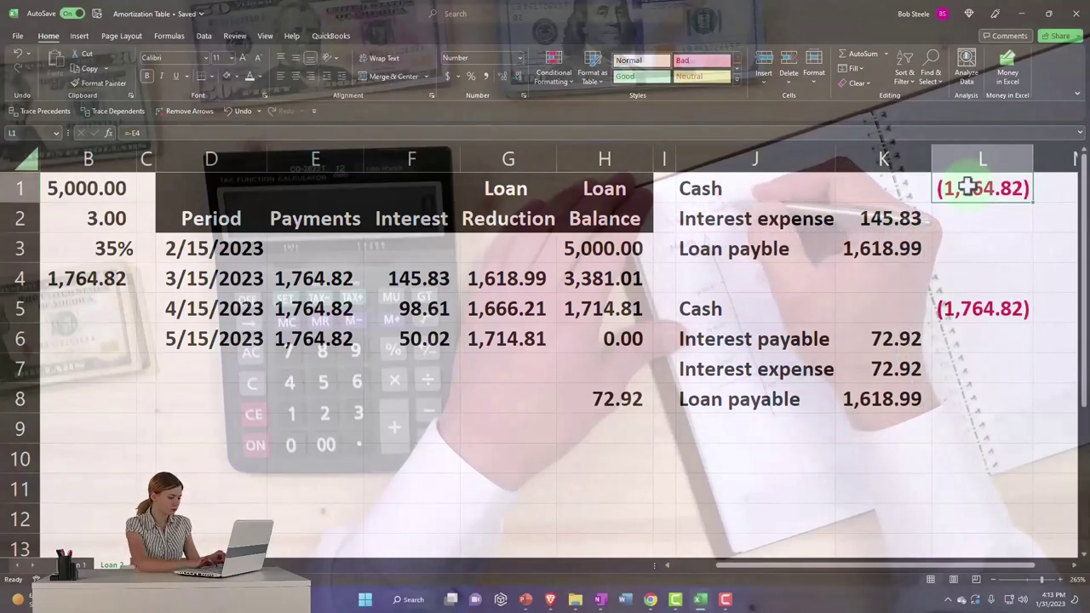
- Review the Excel loan amortization table, noting the 3/15/2023 payment period
{"action": "left_click", "coordinate": [243, 282]}
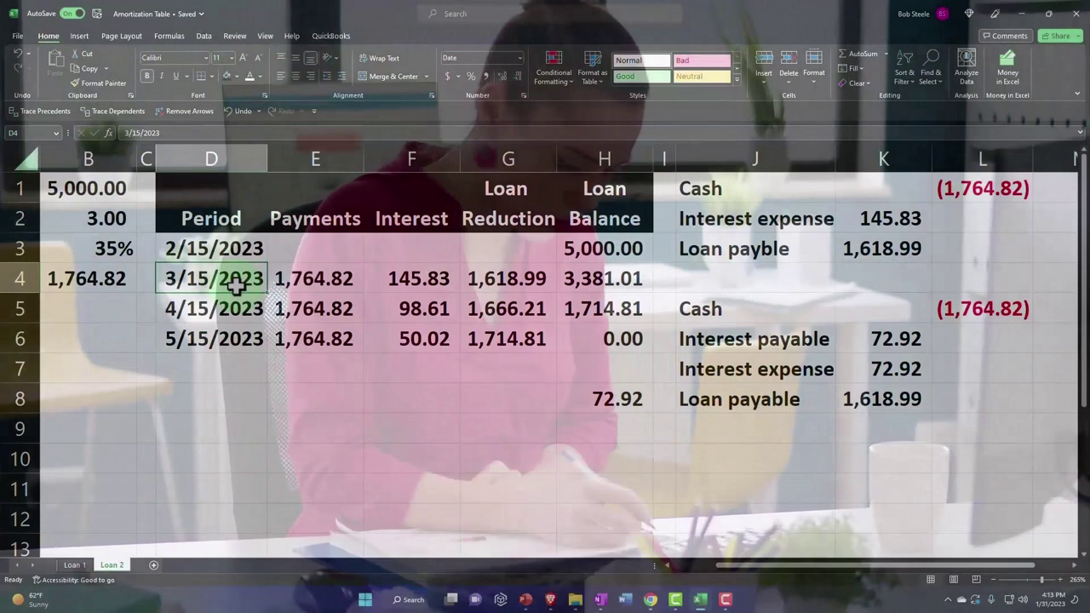
{"action": "left_click", "coordinate": [236, 287]}
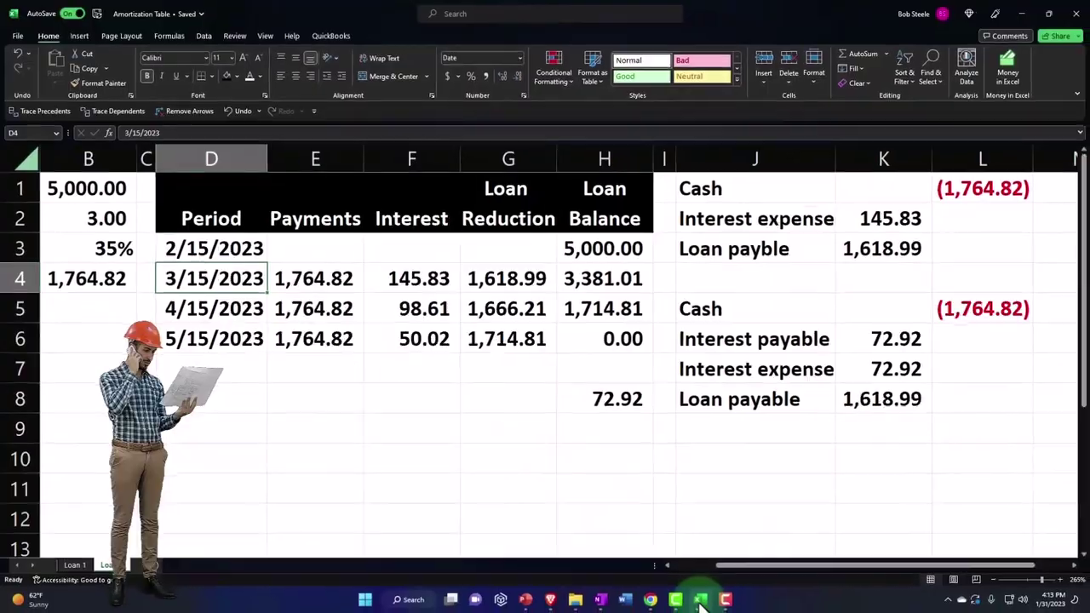
- From the QuickBooks balance sheet, drill into February's 72.92 Interest Payable to Journal Entry #6
{"action": "left_click", "coordinate": [700, 600]}
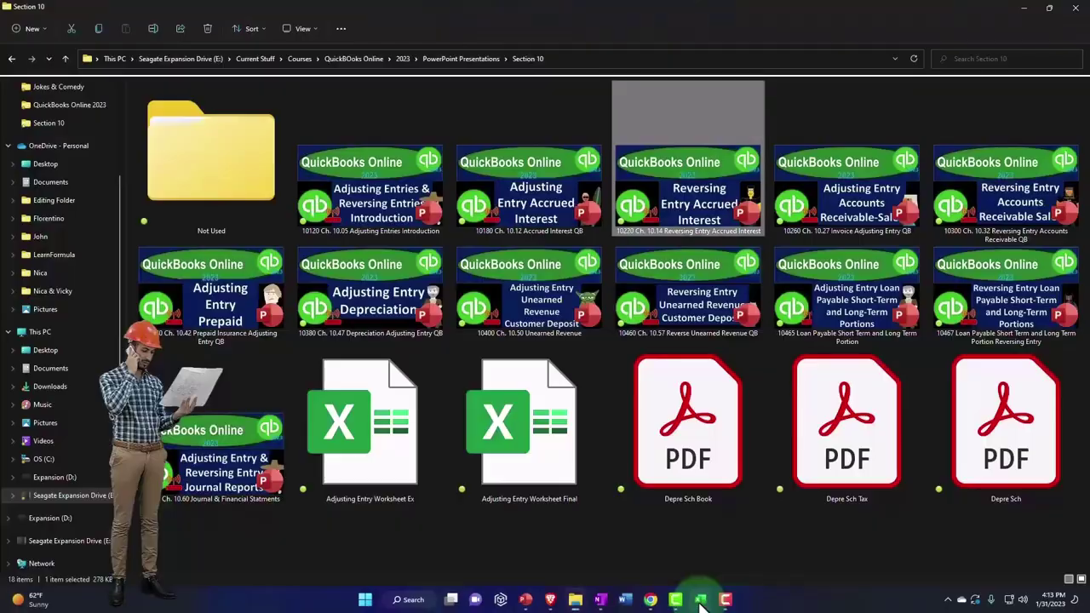
{"action": "left_click", "coordinate": [700, 601]}
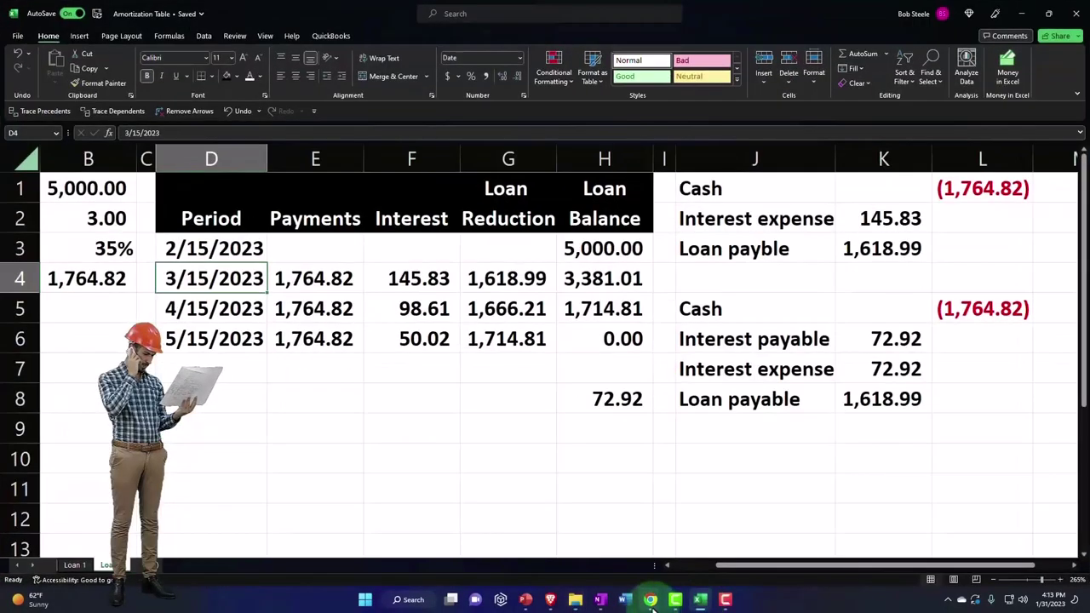
{"action": "mouse_move", "coordinate": [650, 601]}
{"action": "left_click", "coordinate": [653, 552]}
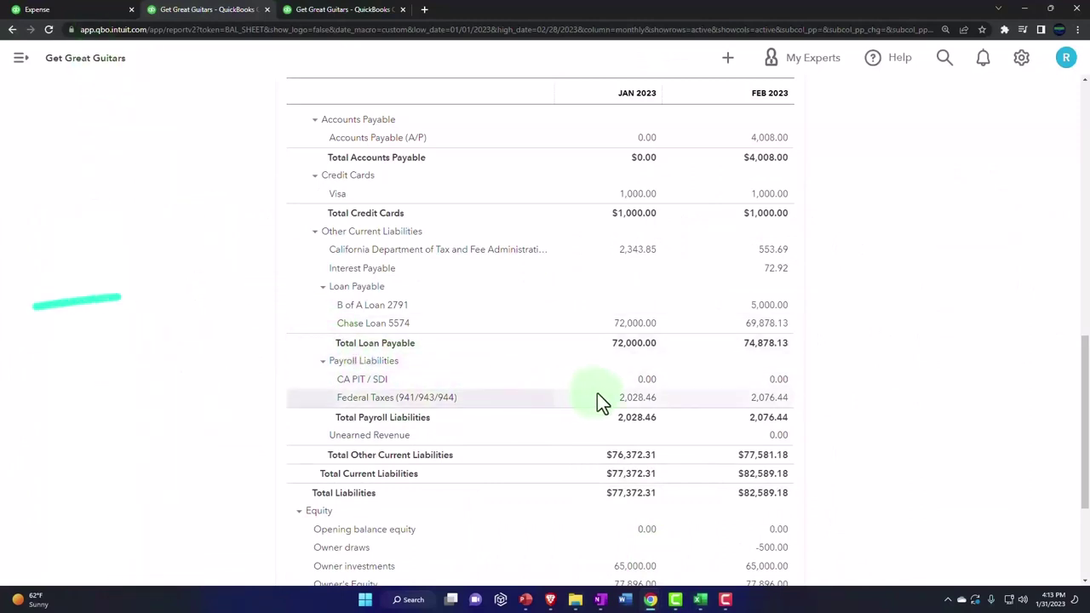
{"action": "left_click", "coordinate": [770, 269]}
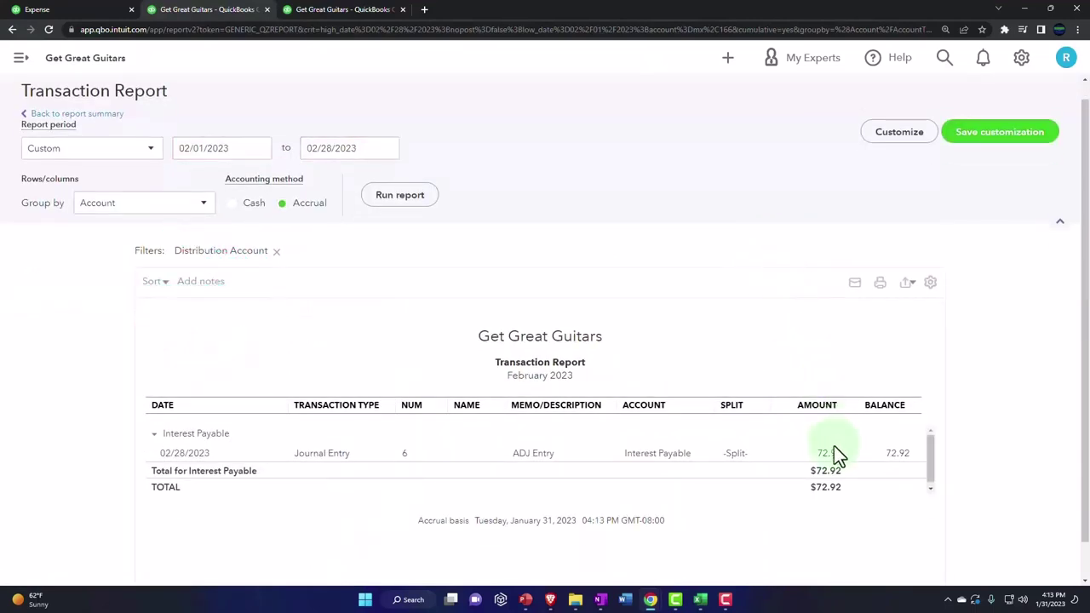
{"action": "left_click", "coordinate": [832, 459]}
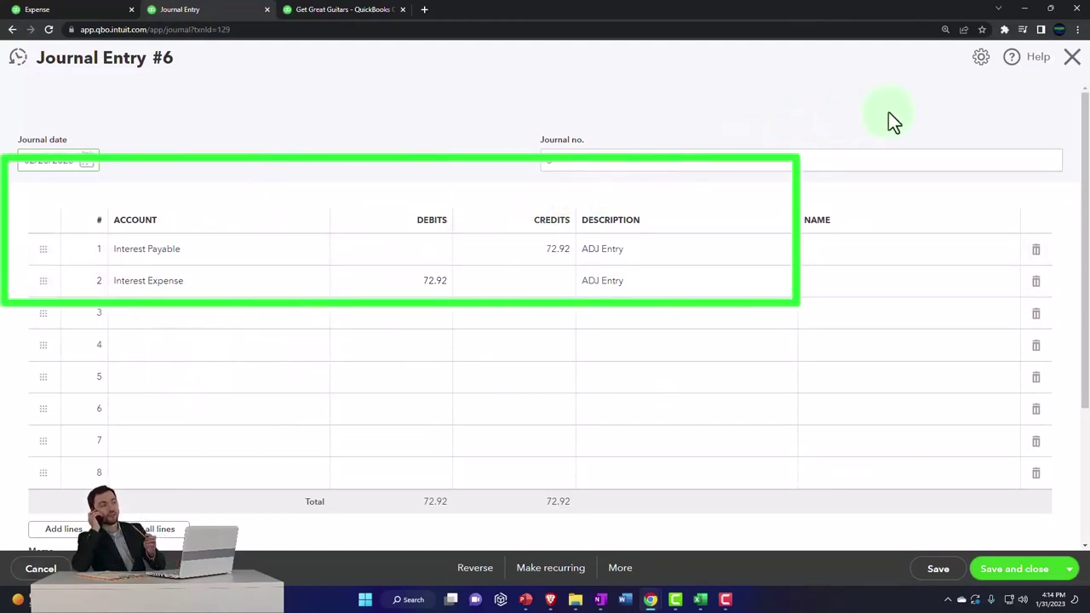
- Close journal entry #6 and return to the balance sheet summary
{"action": "left_click", "coordinate": [1070, 67]}
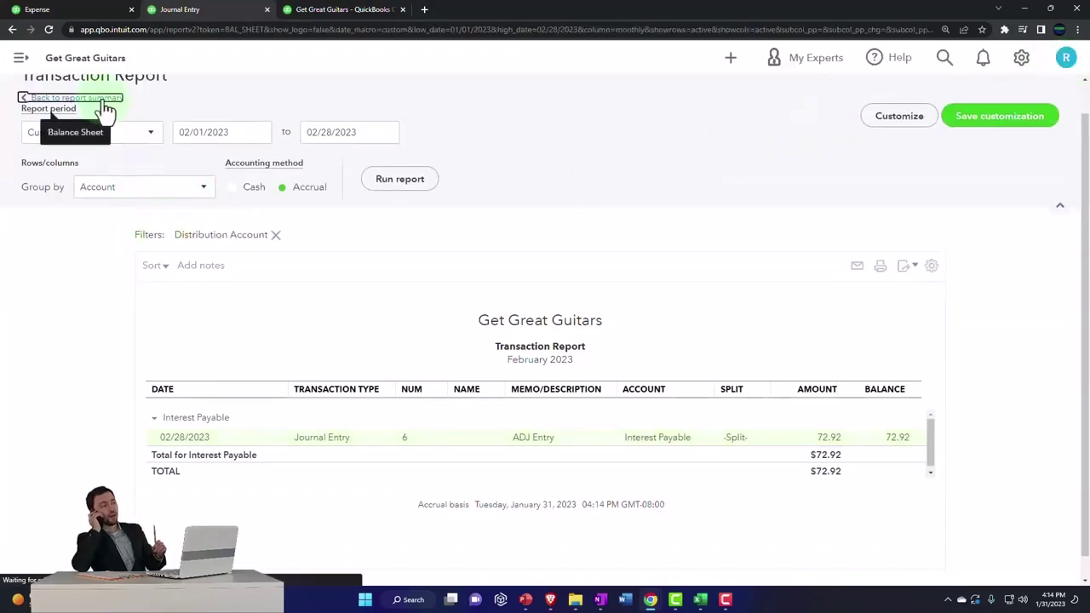
{"action": "left_click", "coordinate": [100, 105]}
{"action": "left_click", "coordinate": [733, 60]}
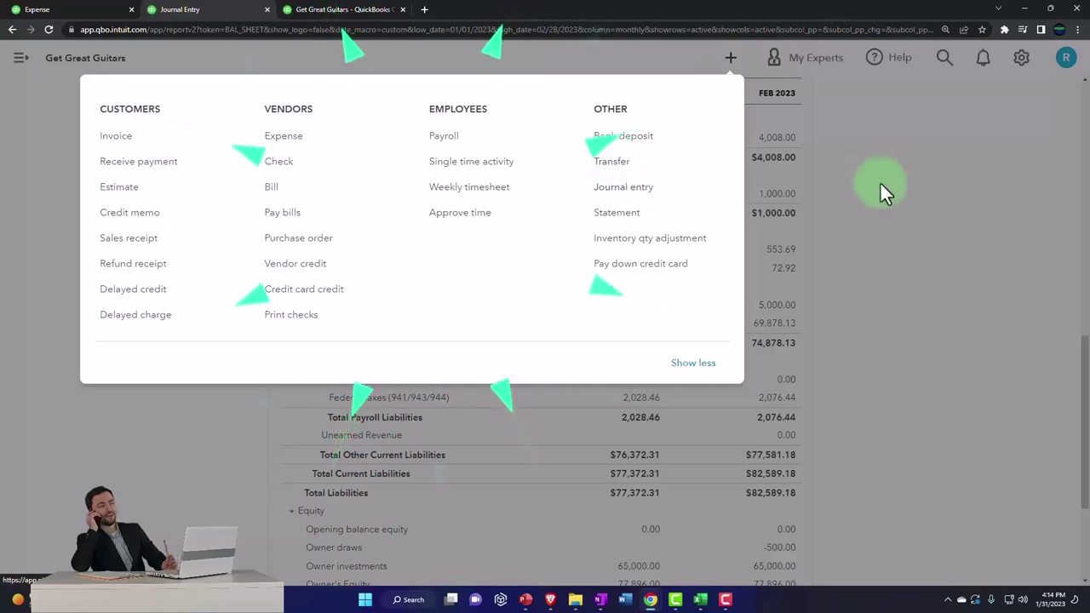
{"action": "left_click", "coordinate": [905, 182]}
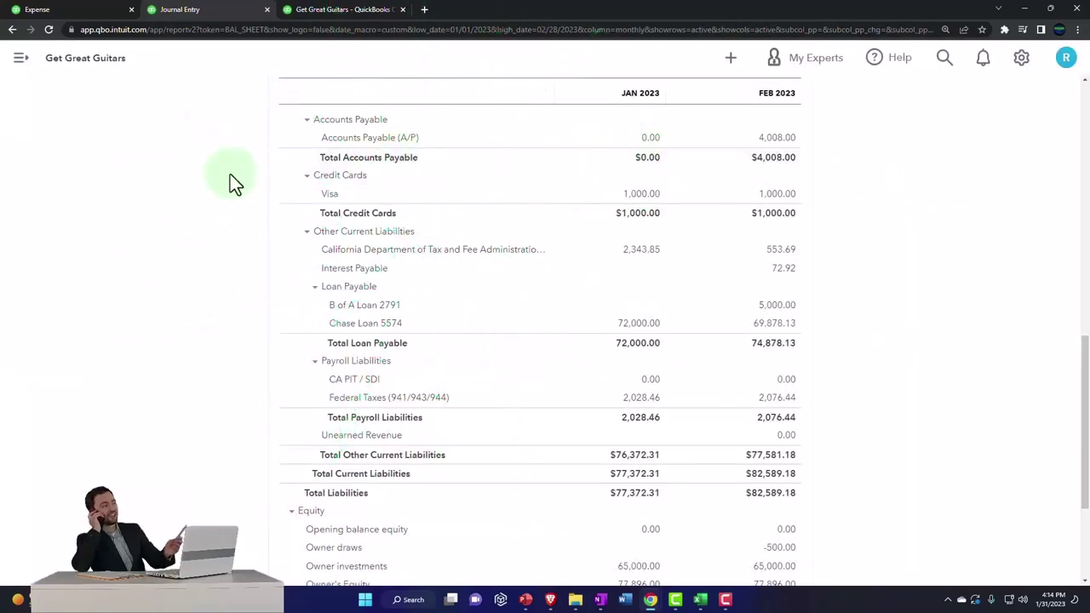
- Go from the dashboard to Accounting > Chart of accounts
{"action": "left_click", "coordinate": [78, 53]}
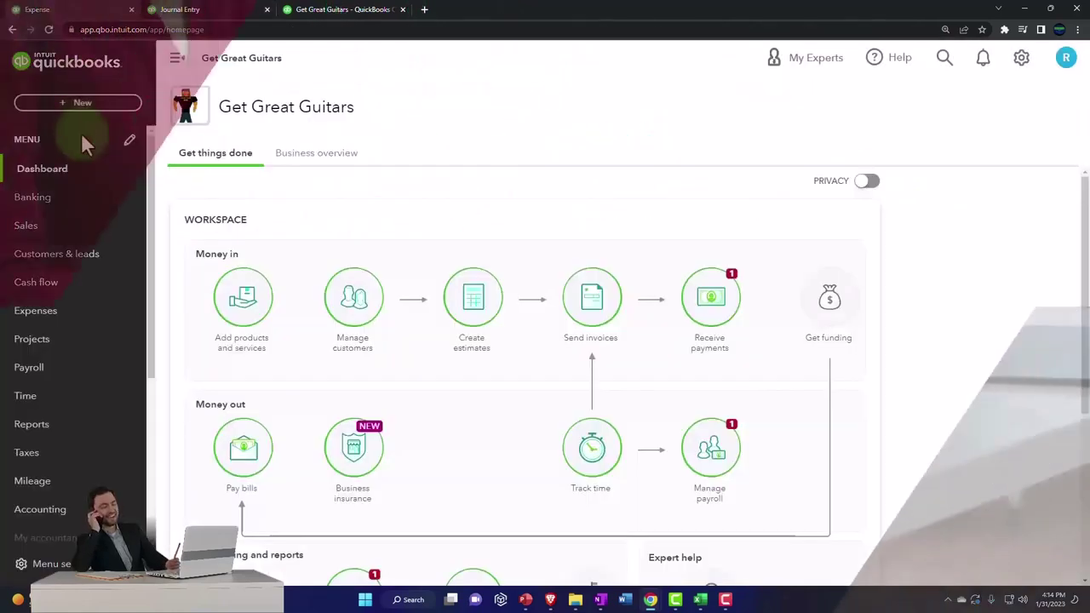
{"action": "scroll", "coordinate": [75, 434], "scroll_direction": "down", "scroll_amount": 2}
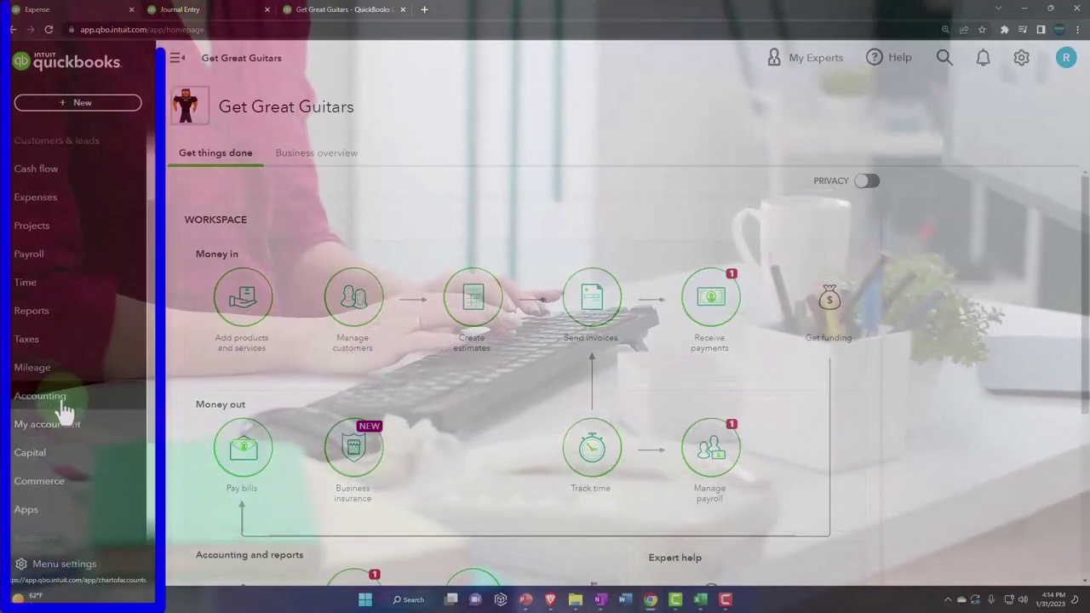
{"action": "left_click", "coordinate": [66, 405]}
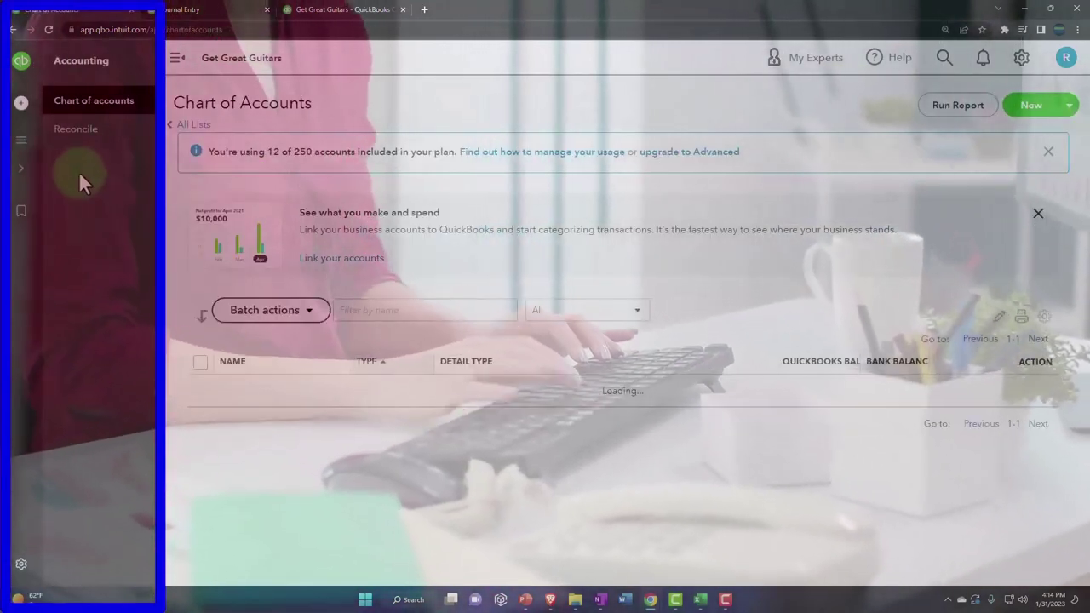
{"action": "left_click", "coordinate": [82, 104]}
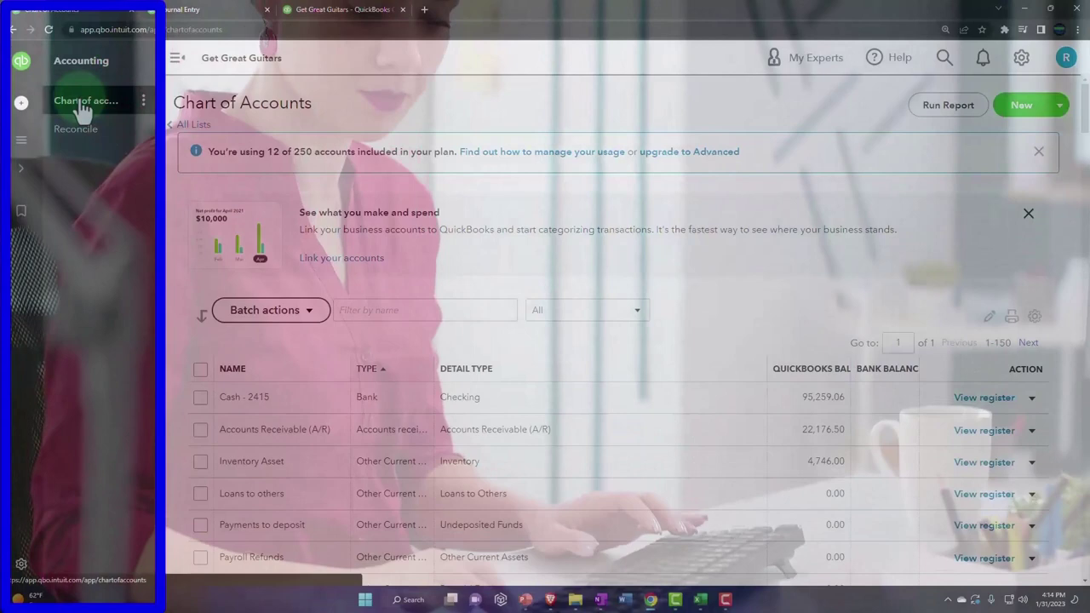
- In the Sample Company window, open Bookkeeping > Chart of accounts
{"action": "mouse_move", "coordinate": [652, 601]}
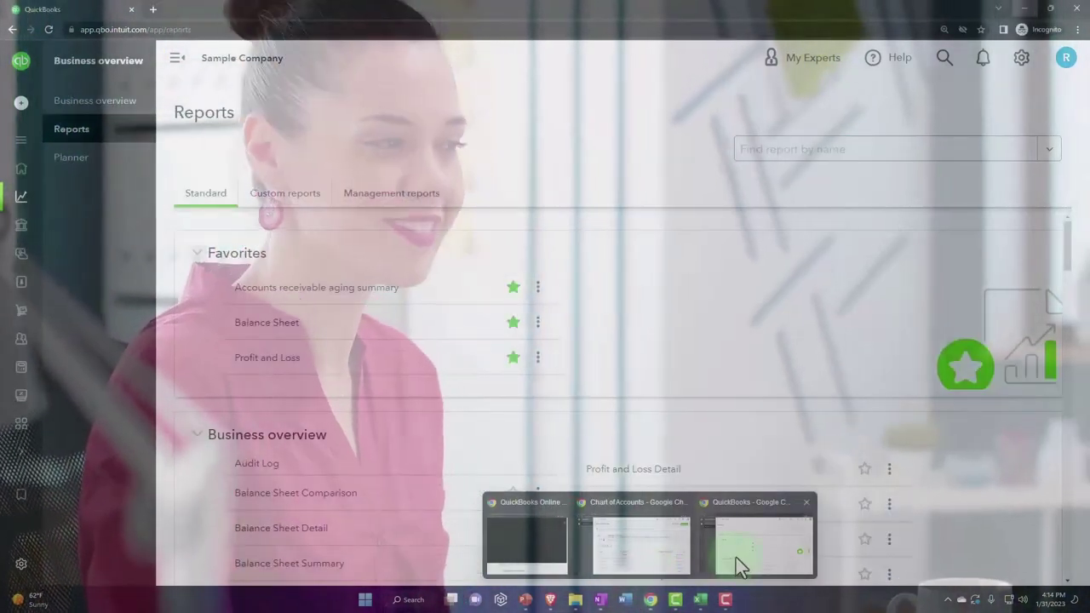
{"action": "left_click", "coordinate": [735, 557]}
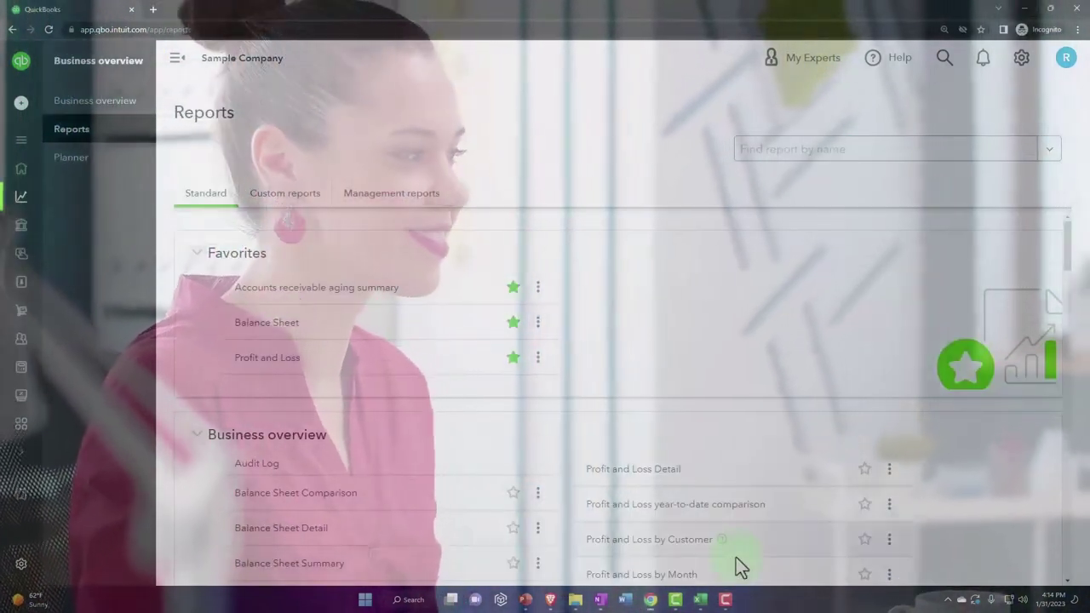
{"action": "mouse_move", "coordinate": [40, 220]}
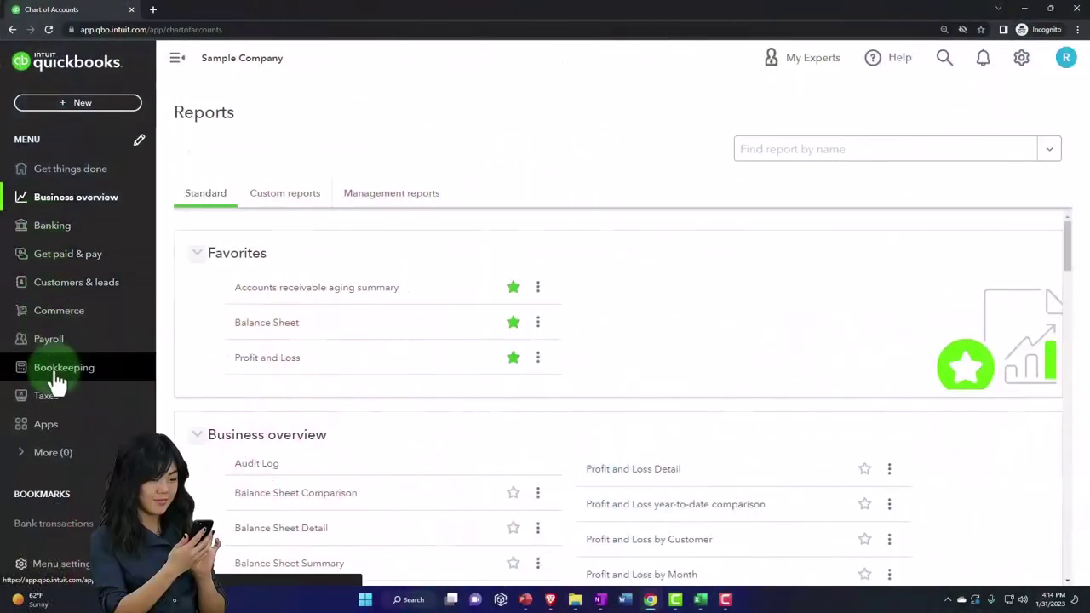
{"action": "left_click", "coordinate": [56, 375]}
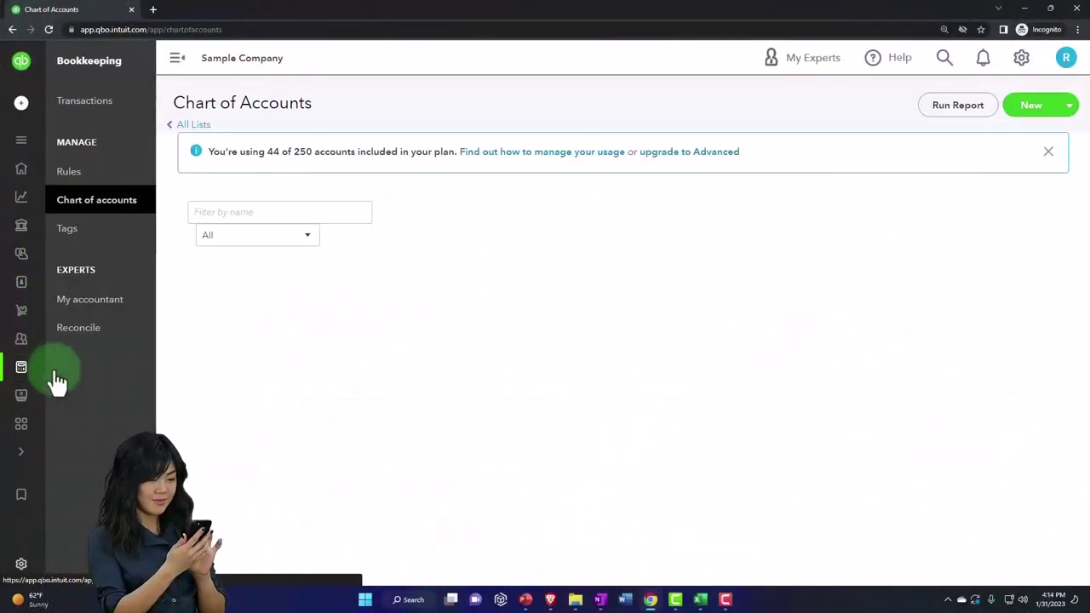
{"action": "left_click", "coordinate": [85, 209]}
- In Get Great Guitars, open the Interest Payable register from the Chart of Accounts
{"action": "left_click", "coordinate": [1023, 8]}
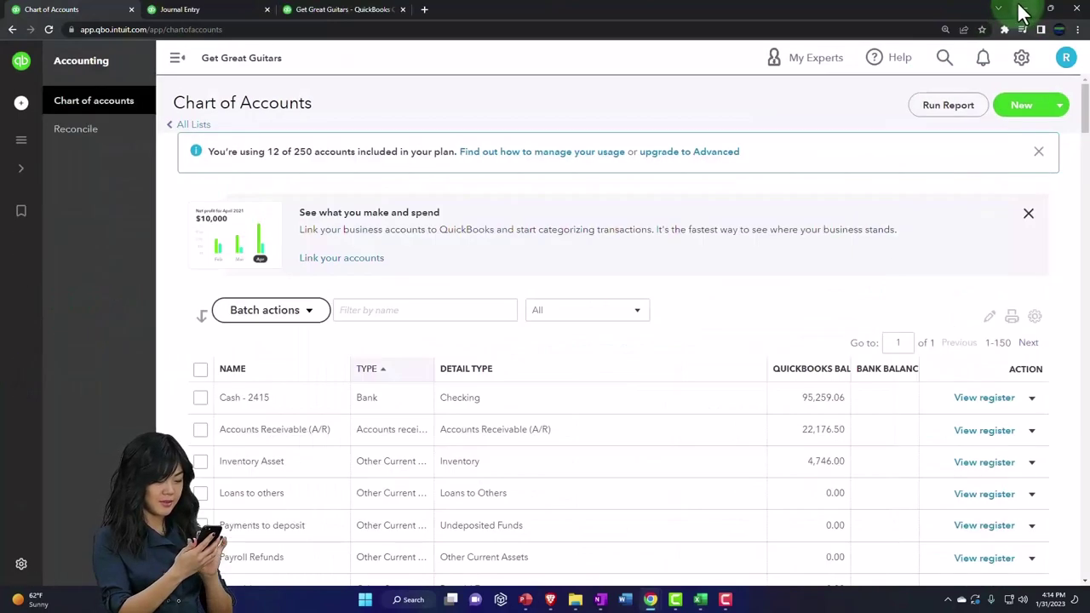
{"action": "left_click", "coordinate": [176, 60]}
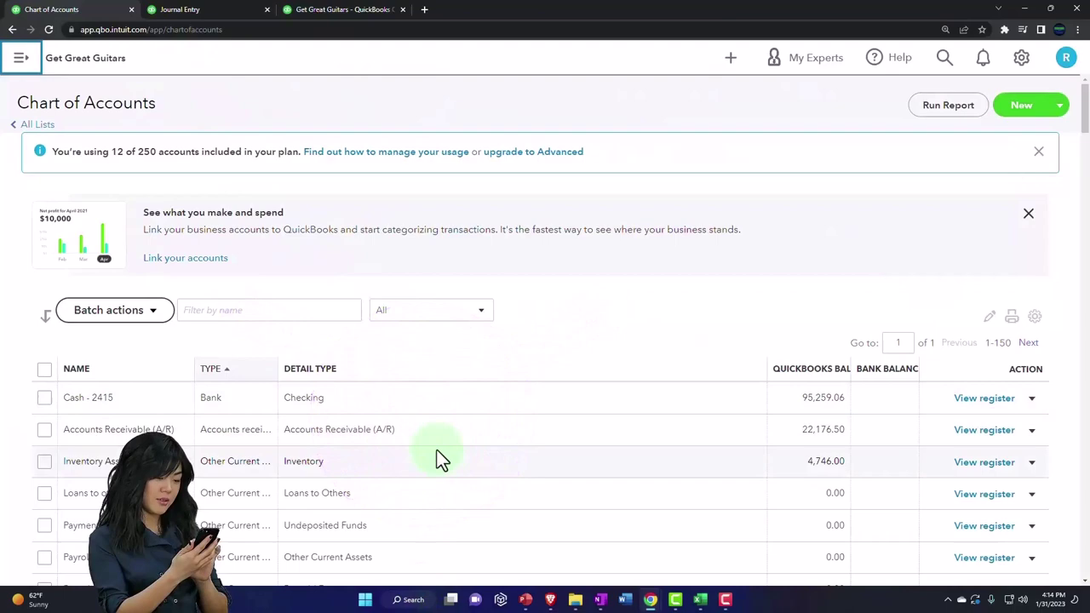
{"action": "scroll", "coordinate": [440, 458], "scroll_direction": "down", "scroll_amount": 3}
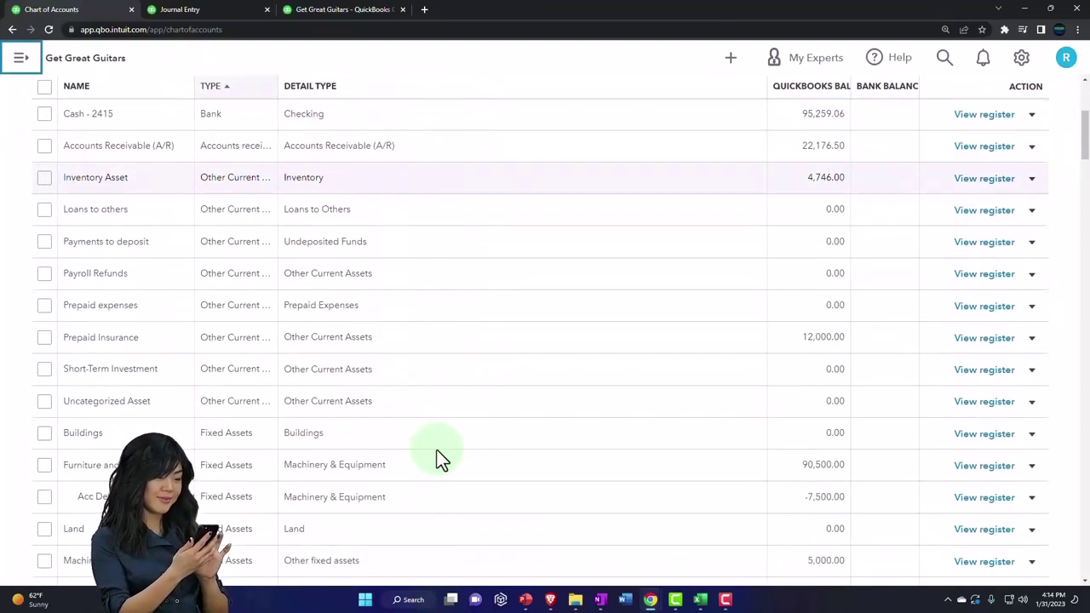
{"action": "scroll", "coordinate": [440, 458], "scroll_direction": "down", "scroll_amount": 5}
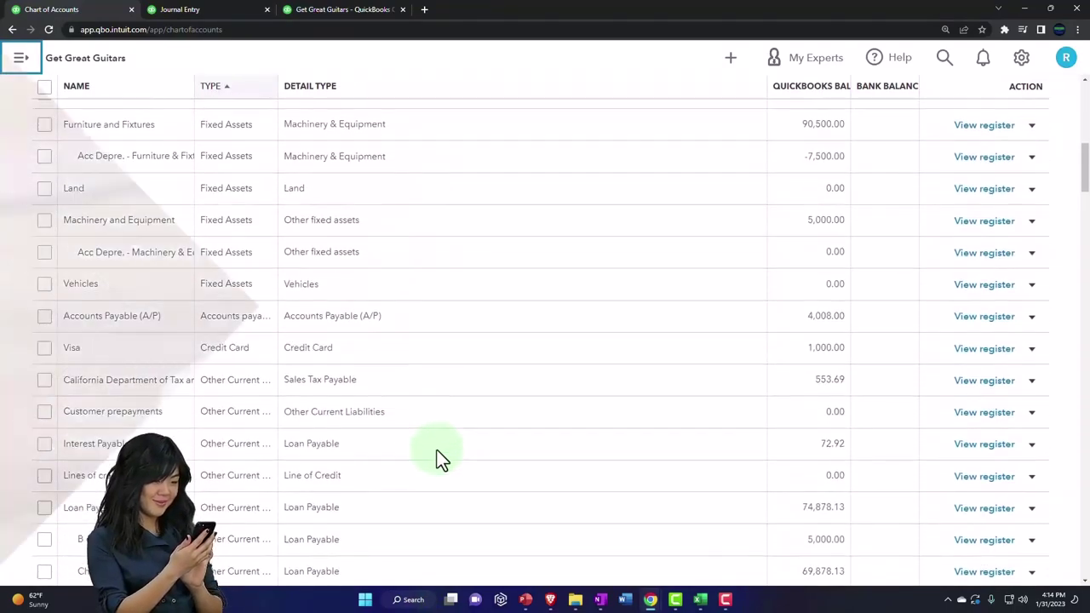
{"action": "scroll", "coordinate": [438, 457], "scroll_direction": "down", "scroll_amount": 1}
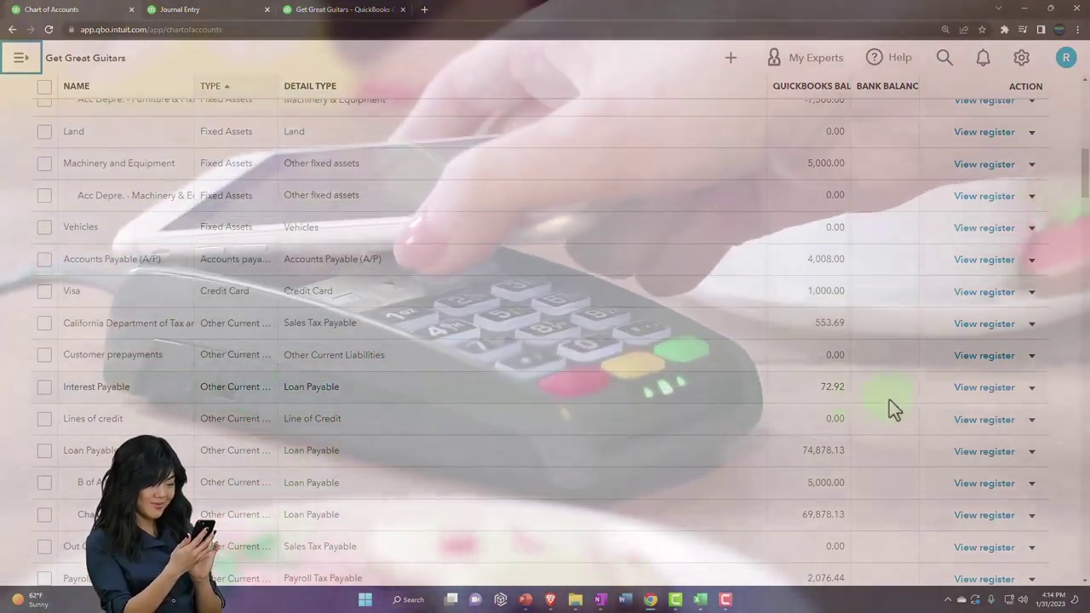
{"action": "left_click", "coordinate": [962, 393]}
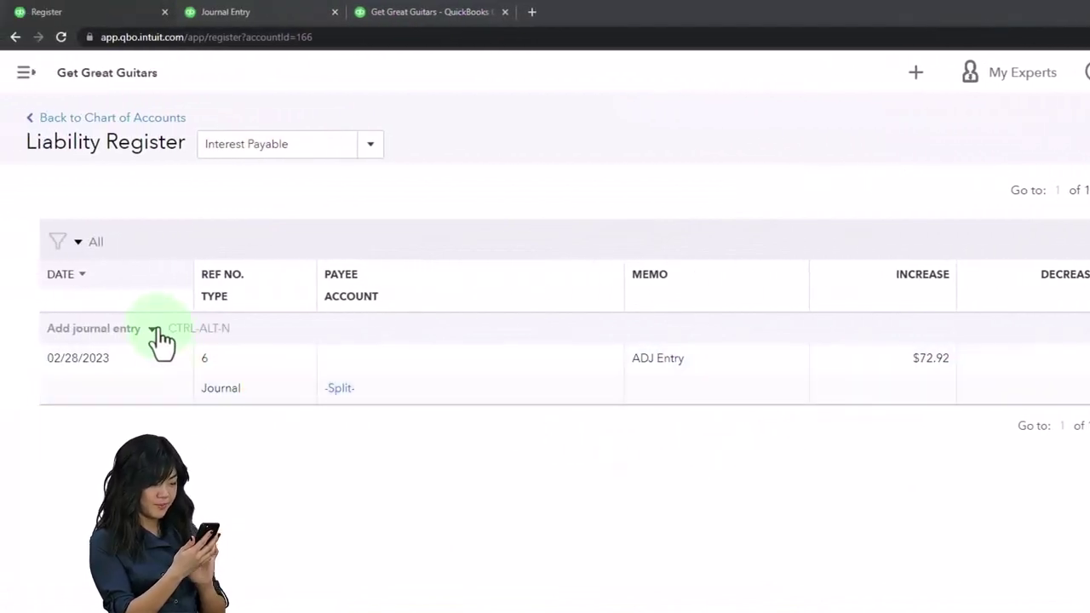
- Add a new journal entry line in the Interest Payable register dated 03/01/2023
{"action": "left_click", "coordinate": [157, 331]}
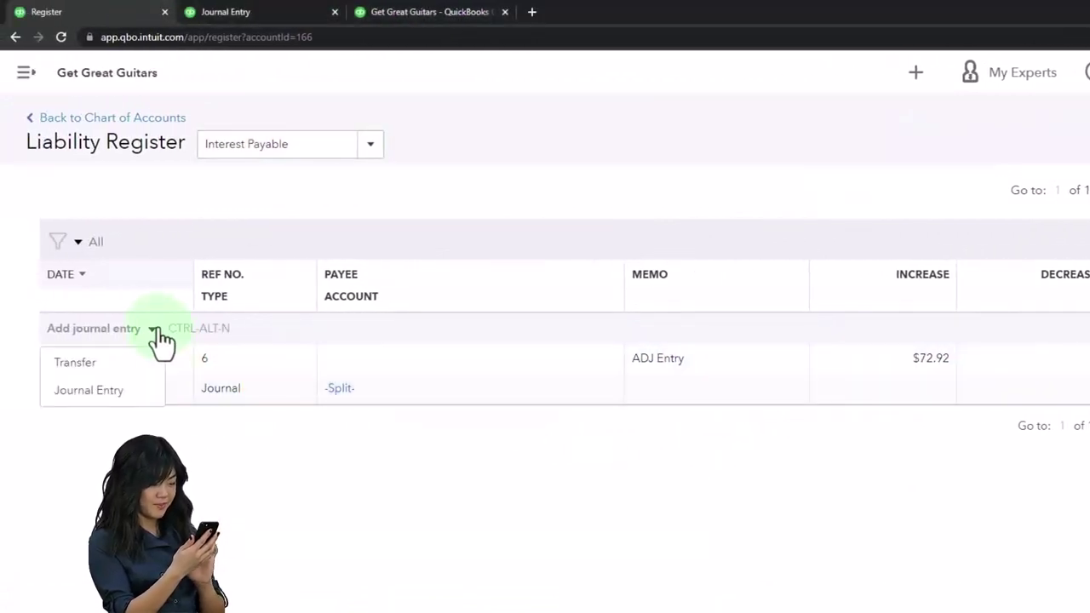
{"action": "left_click", "coordinate": [124, 393]}
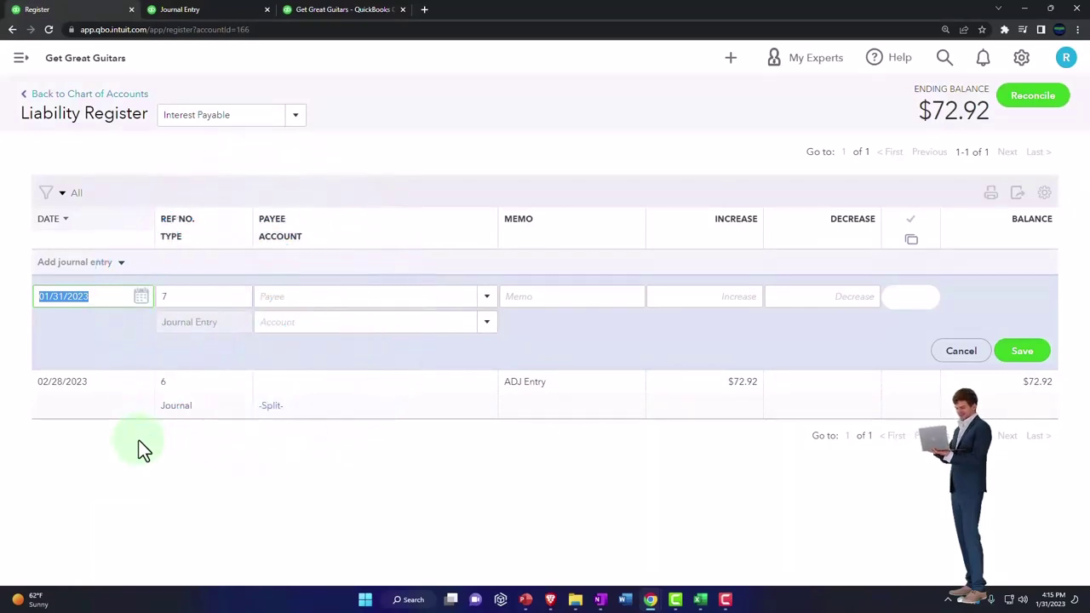
{"action": "type", "text": "03/01/2023"}
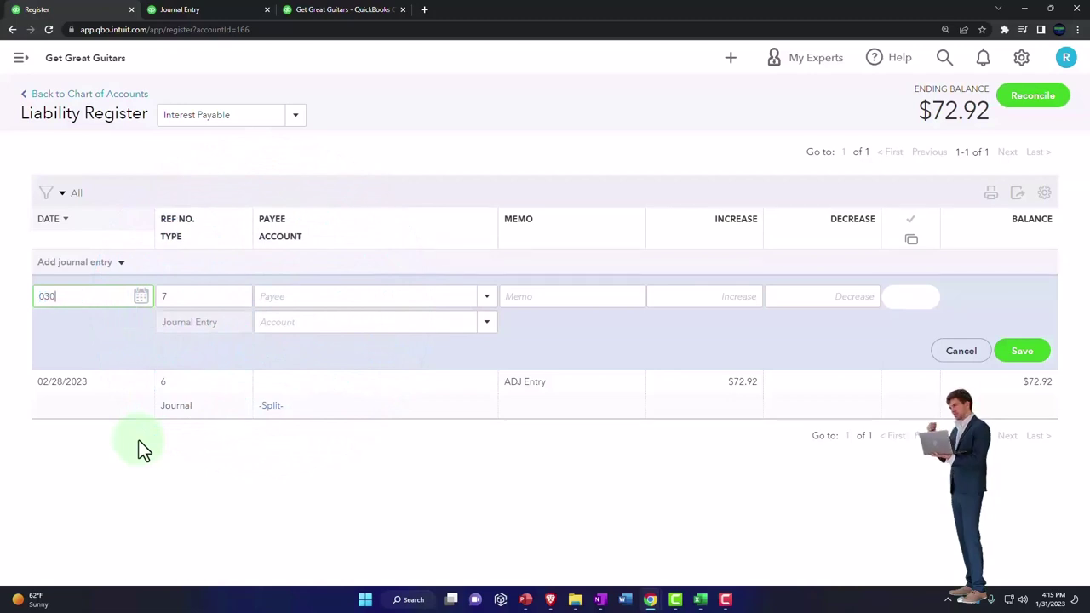
{"action": "key", "text": "Tab"}
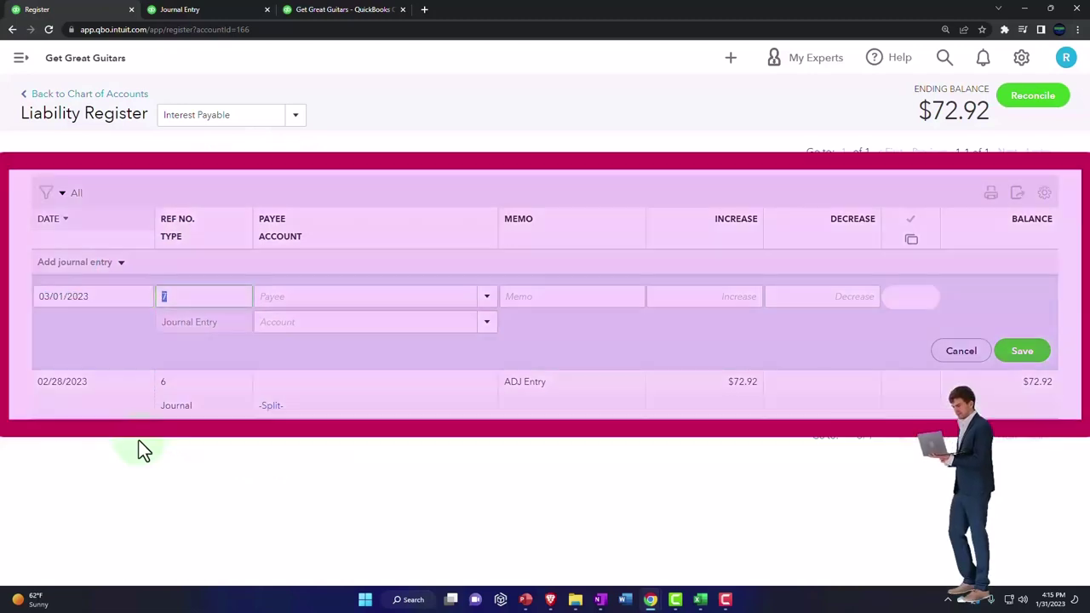
{"action": "key", "text": "Tab"}
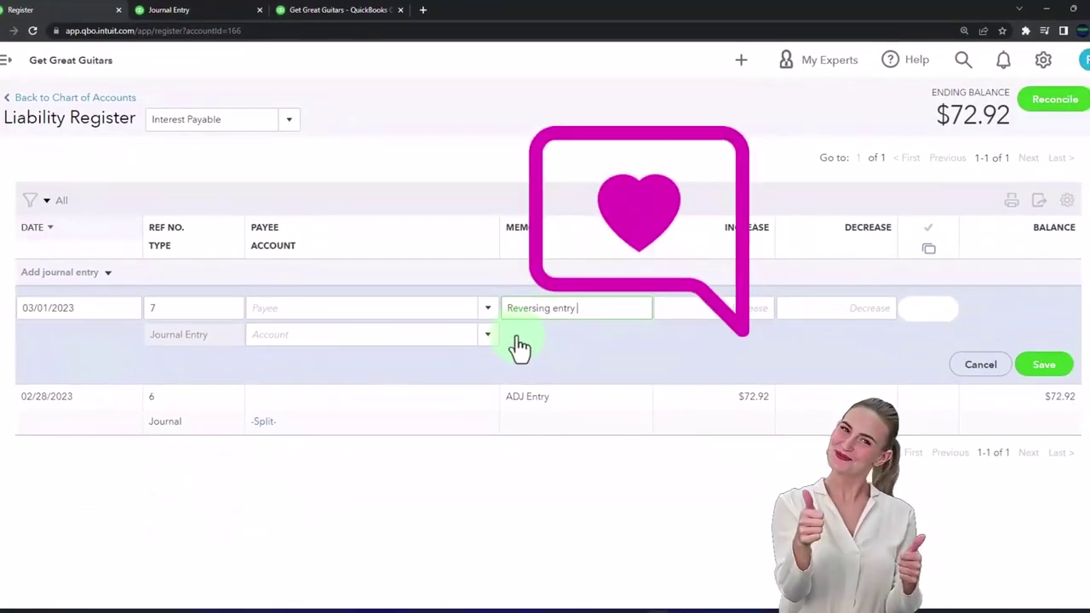
- Enter a 72.92 decrease against Interest Expense and save the reversing entry
{"action": "key", "text": "Tab"}
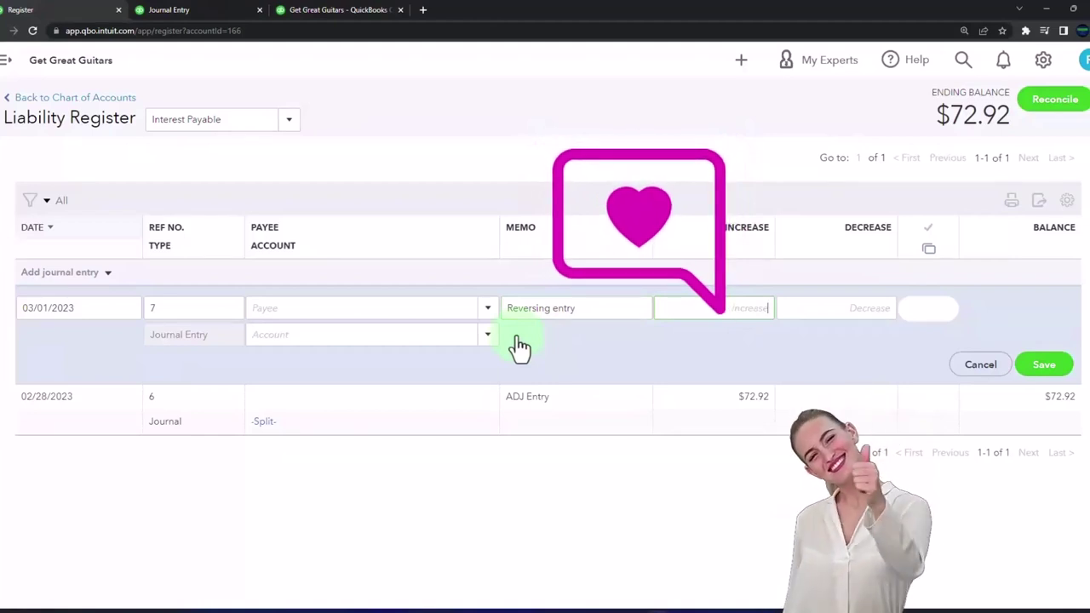
{"action": "key", "text": "Tab"}
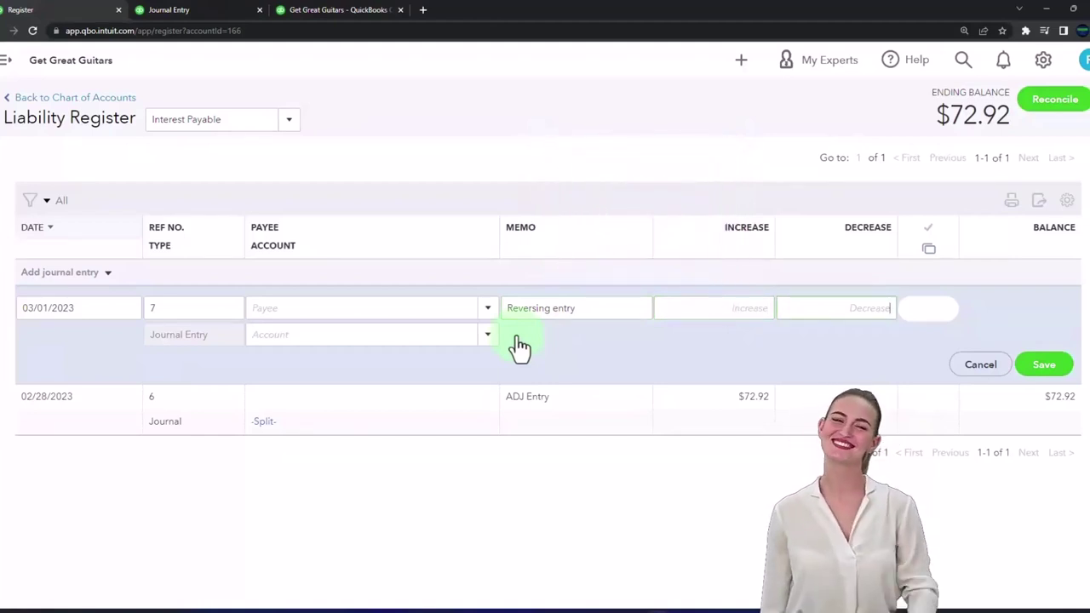
{"action": "type", "text": "72.92"}
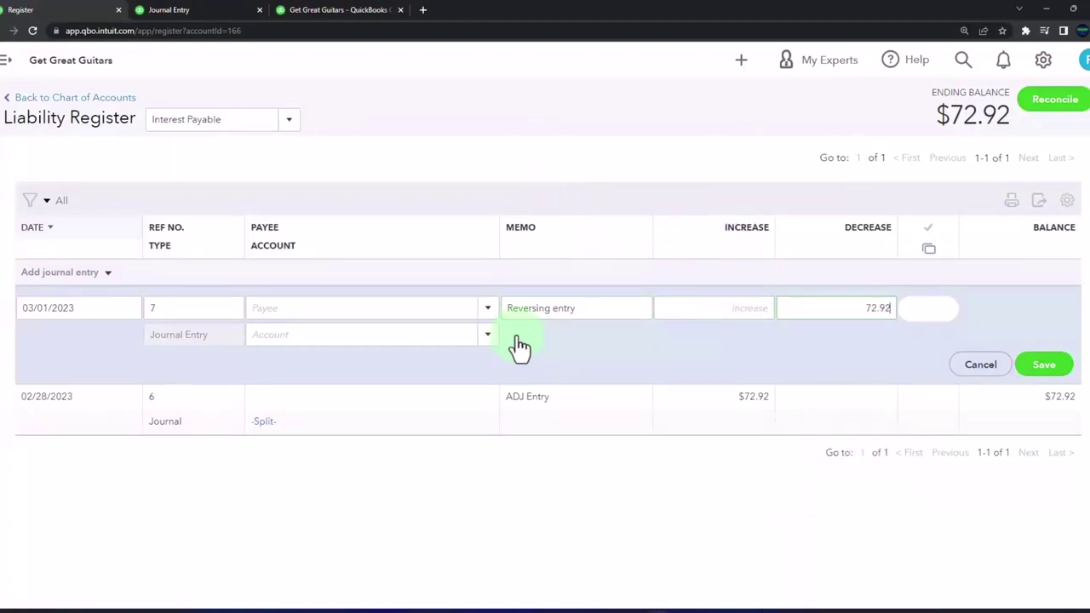
{"action": "key", "text": "Tab"}
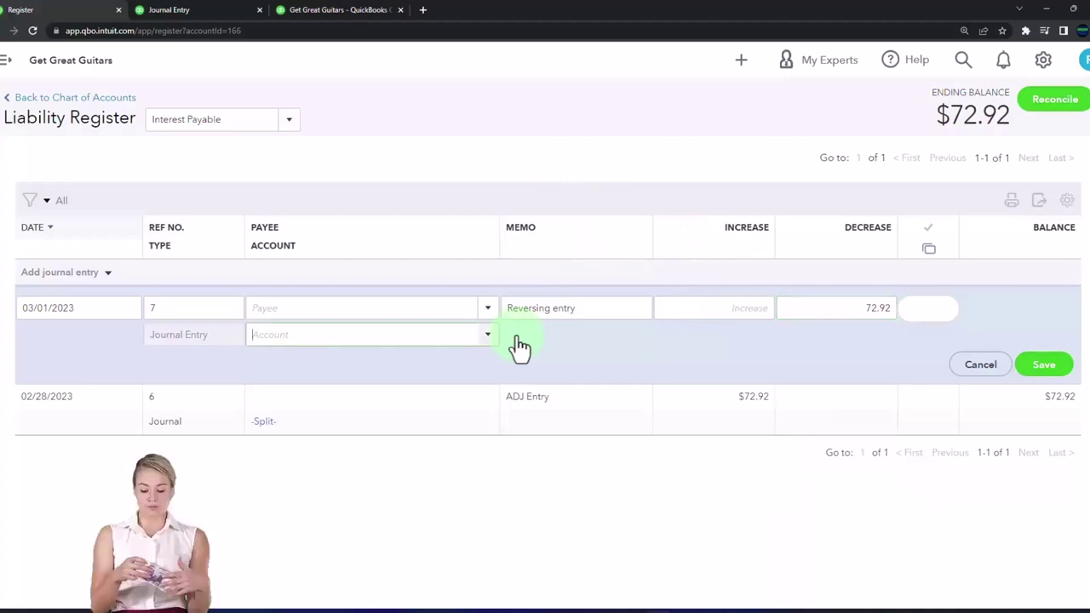
{"action": "type", "text": "Interest Payable"}
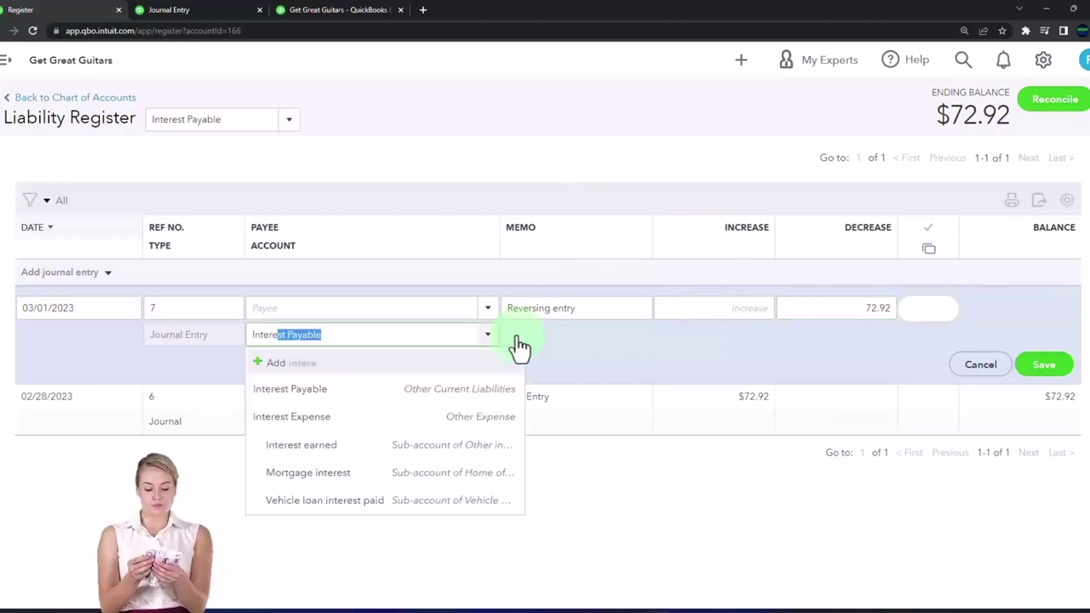
{"action": "key", "text": "Down"}
{"action": "key", "text": "Down"}
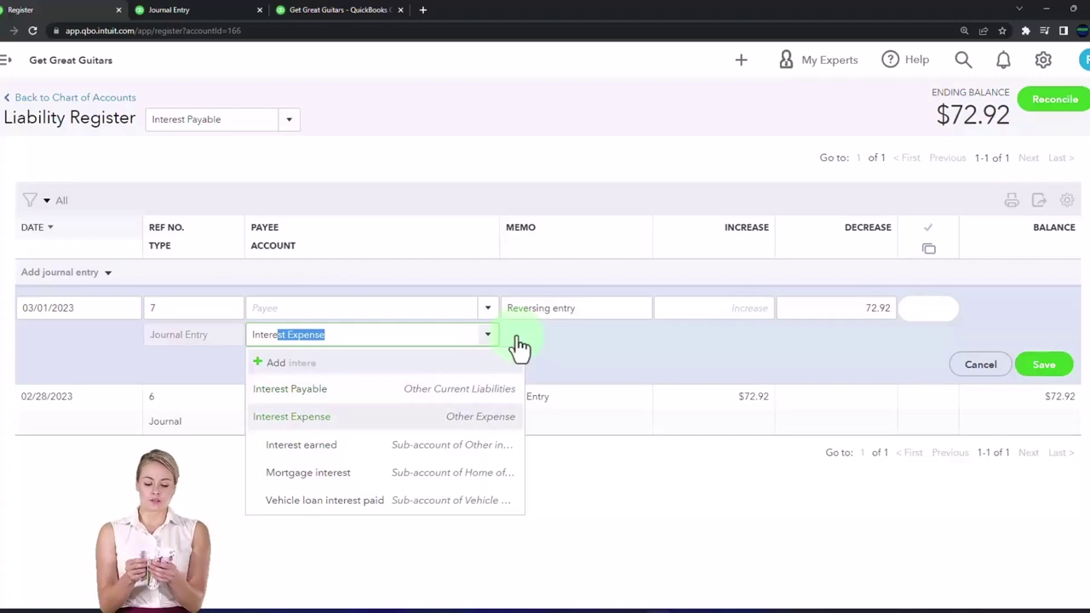
{"action": "key", "text": "Return"}
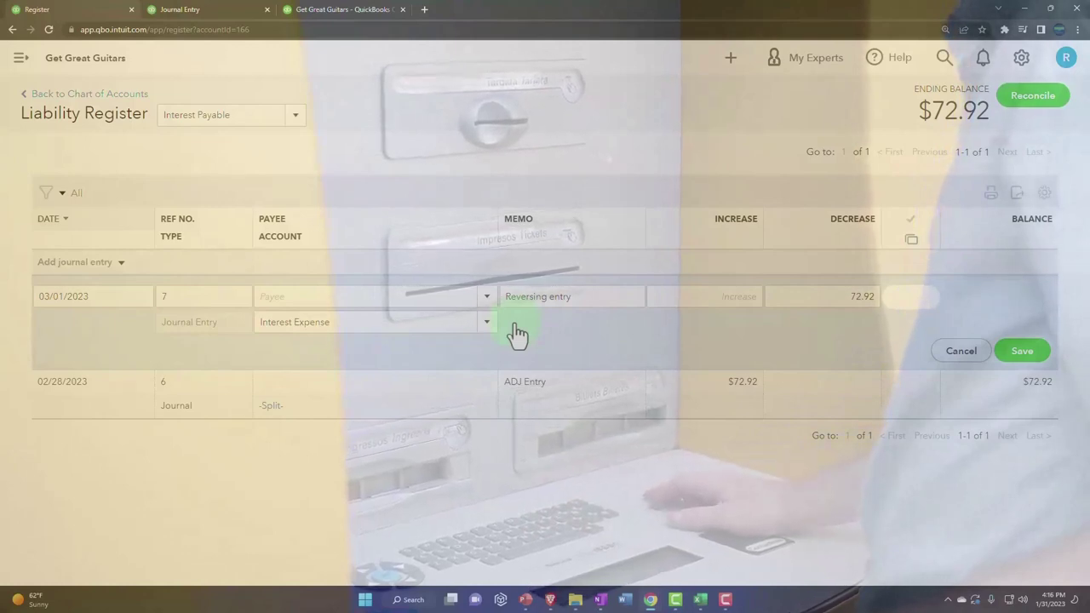
{"action": "left_click", "coordinate": [1026, 358]}
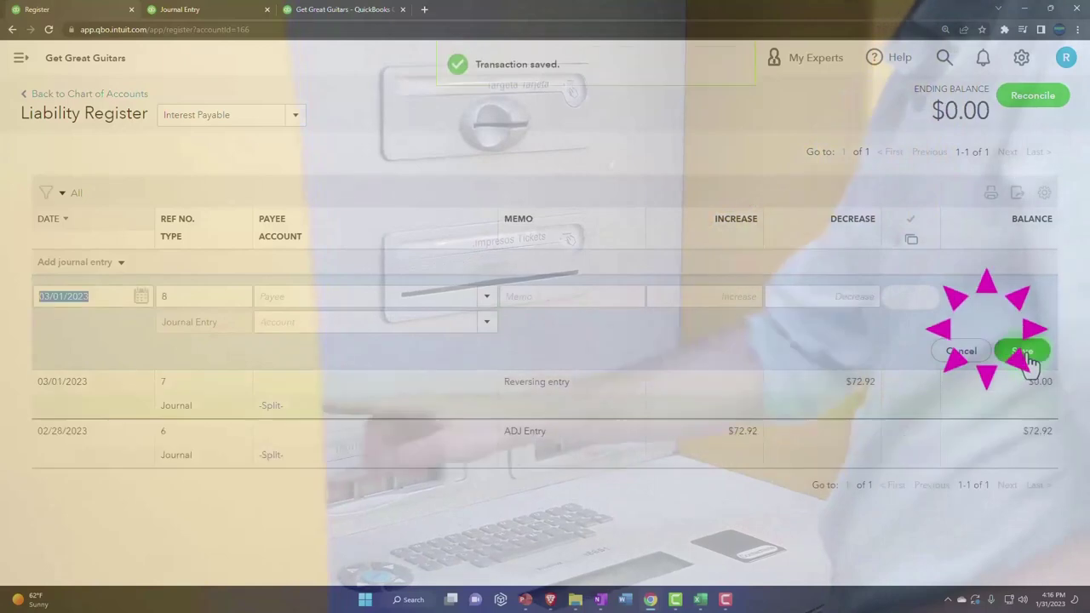